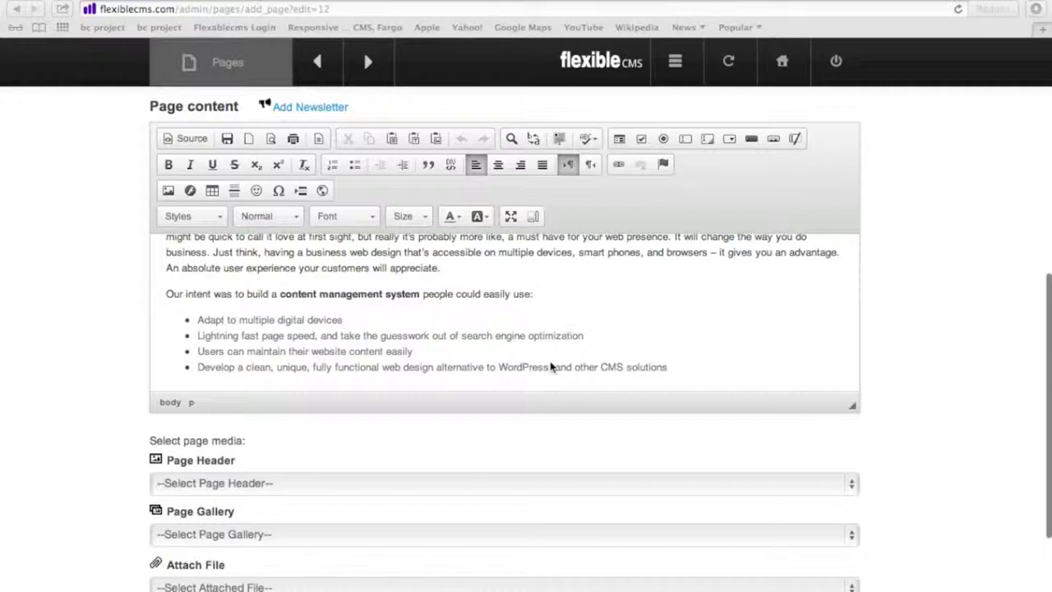
Add an empty plain paragraph below the last of the four bullets, leaving the list
click(720, 371)
click(677, 370)
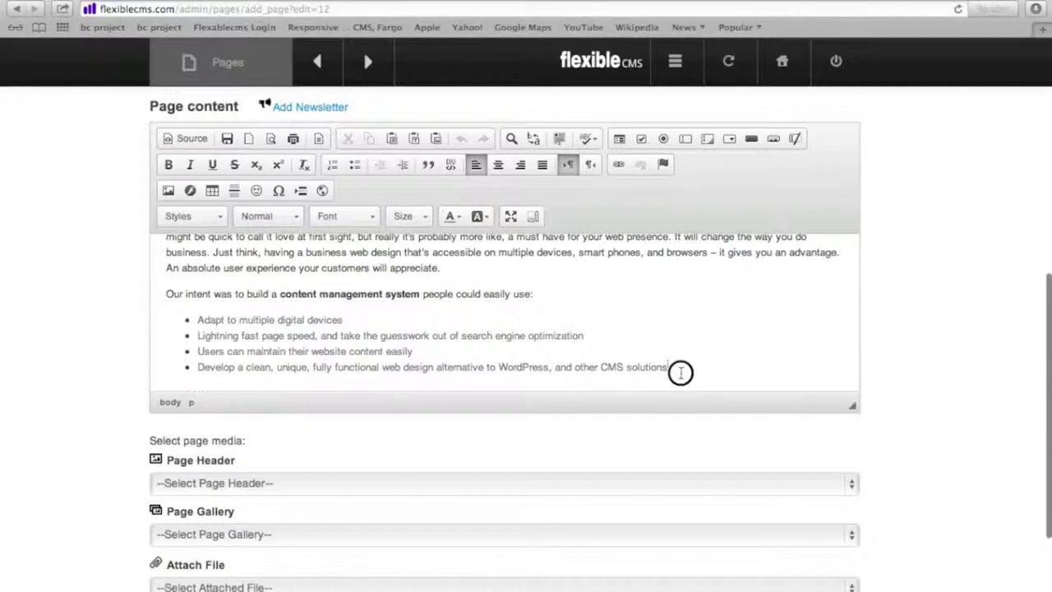
key(Return)
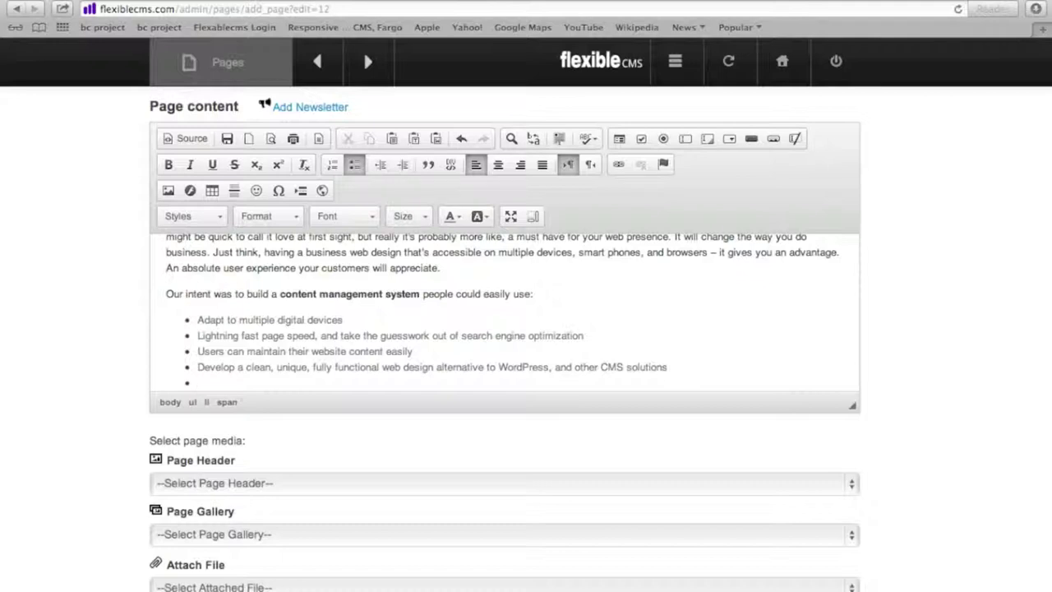
key(Return)
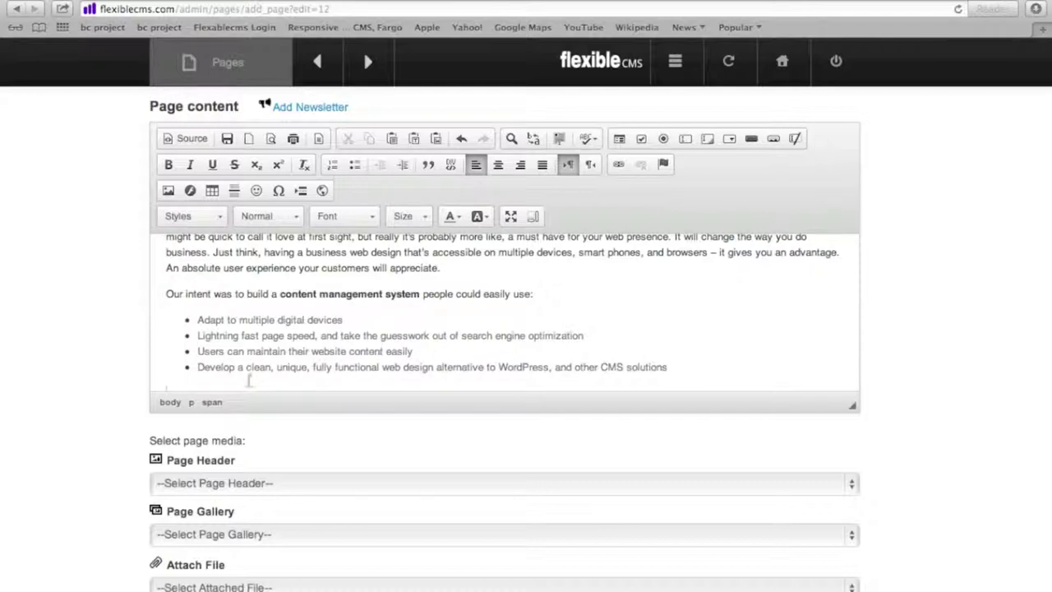
scroll(229, 366, up, 2)
scroll(229, 366, down, 5)
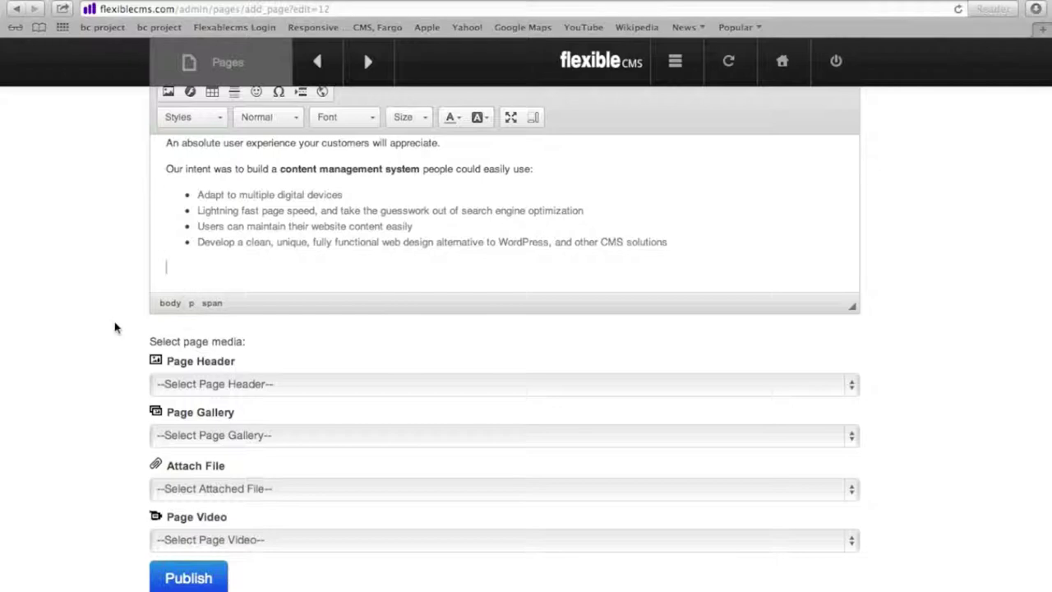
scroll(115, 327, down, 1)
scroll(115, 327, up, 4)
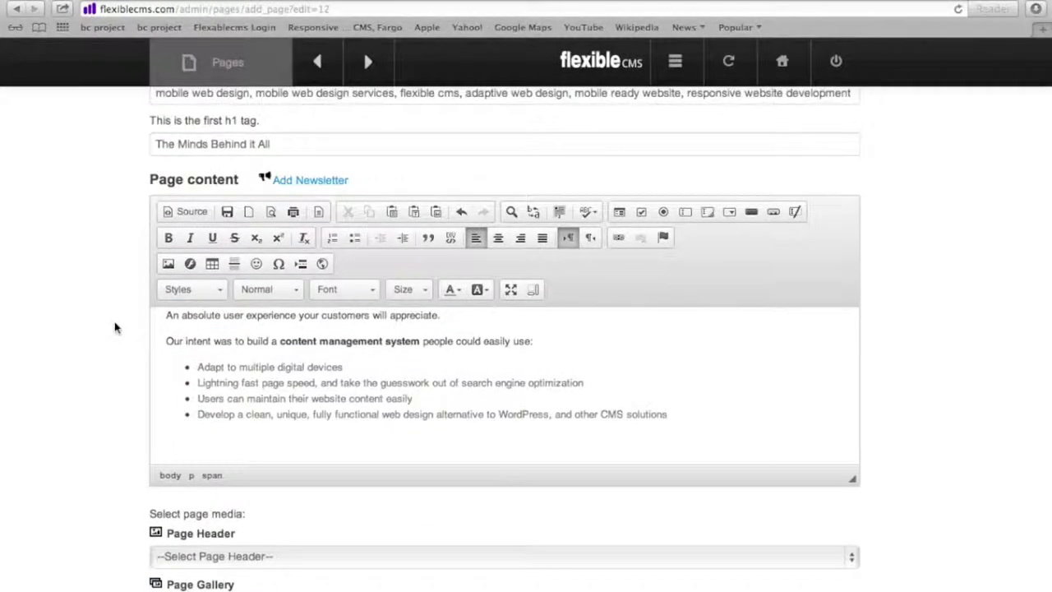
Upload logo.jpg to the server from the Image dialog's Upload tab, previewed at 180 × 180
click(170, 264)
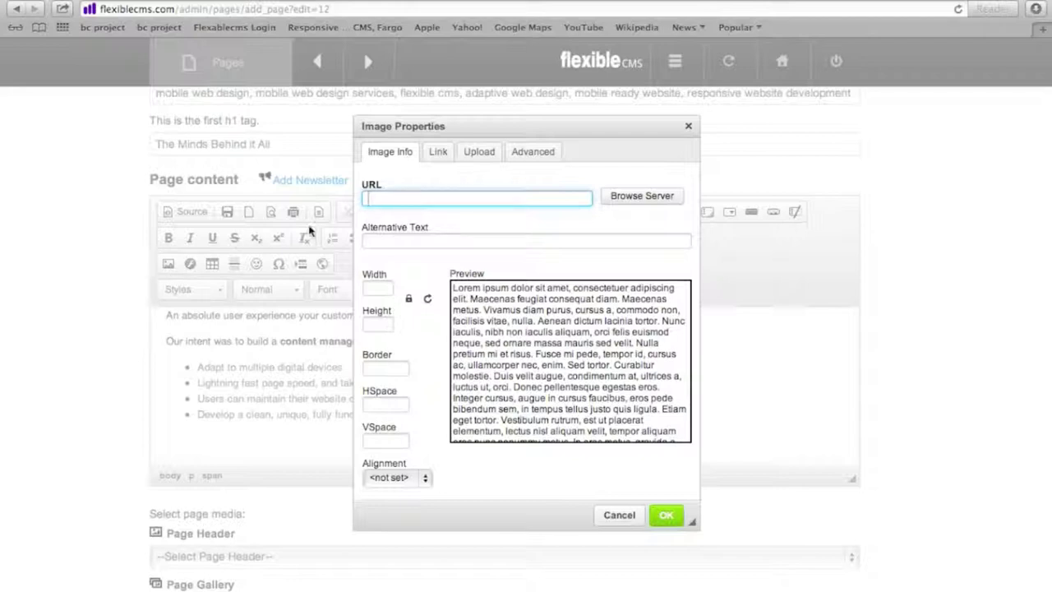
click(479, 153)
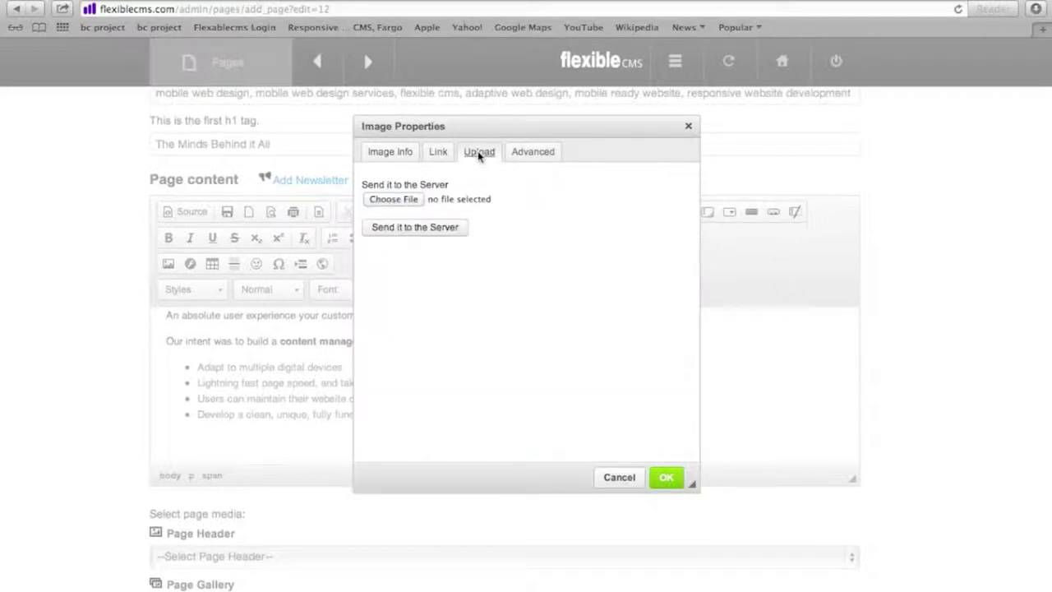
click(394, 201)
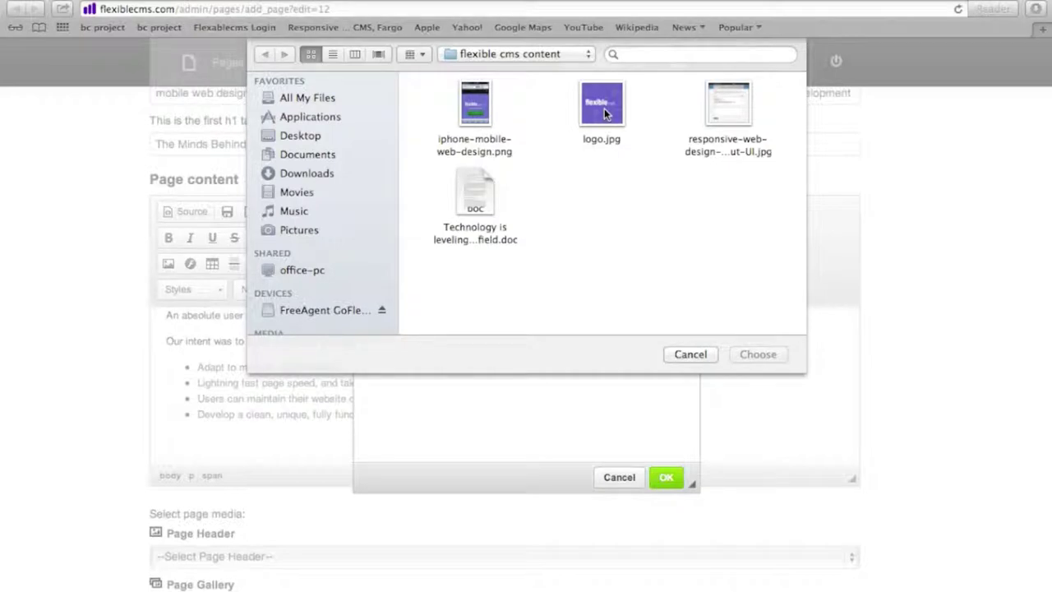
click(603, 109)
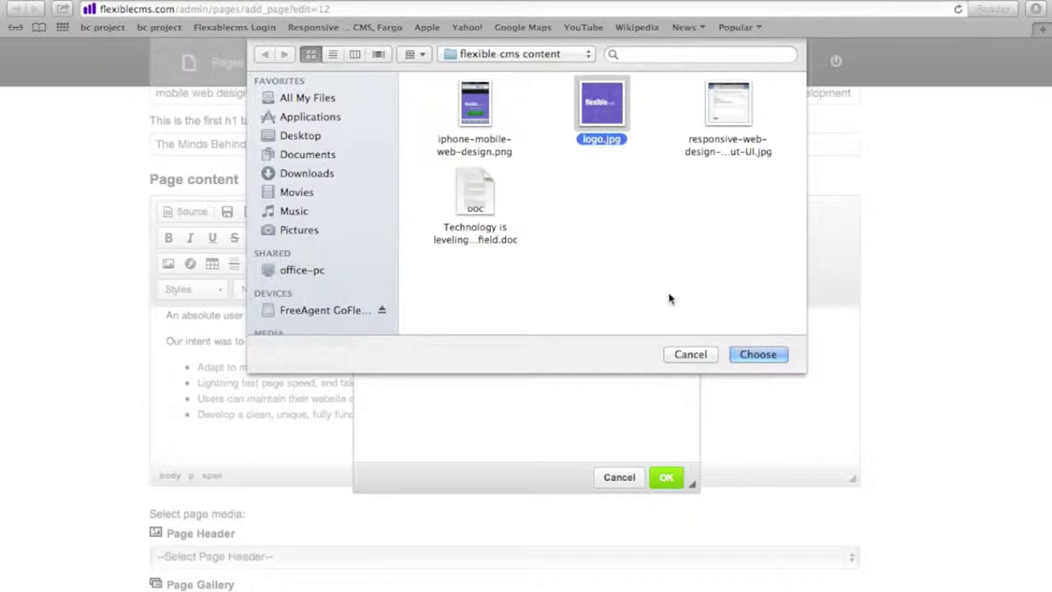
click(754, 356)
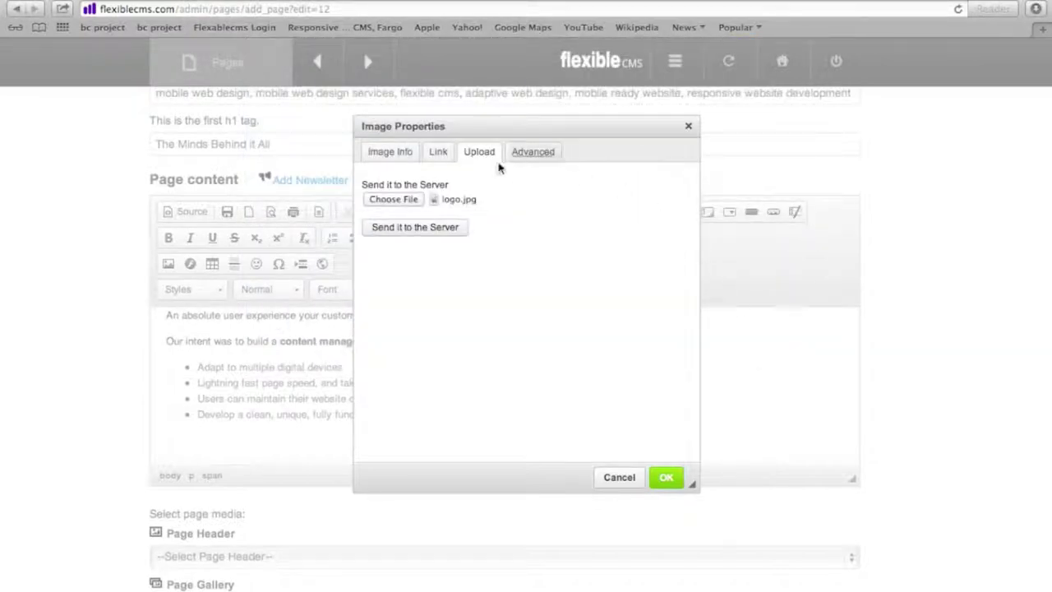
click(429, 226)
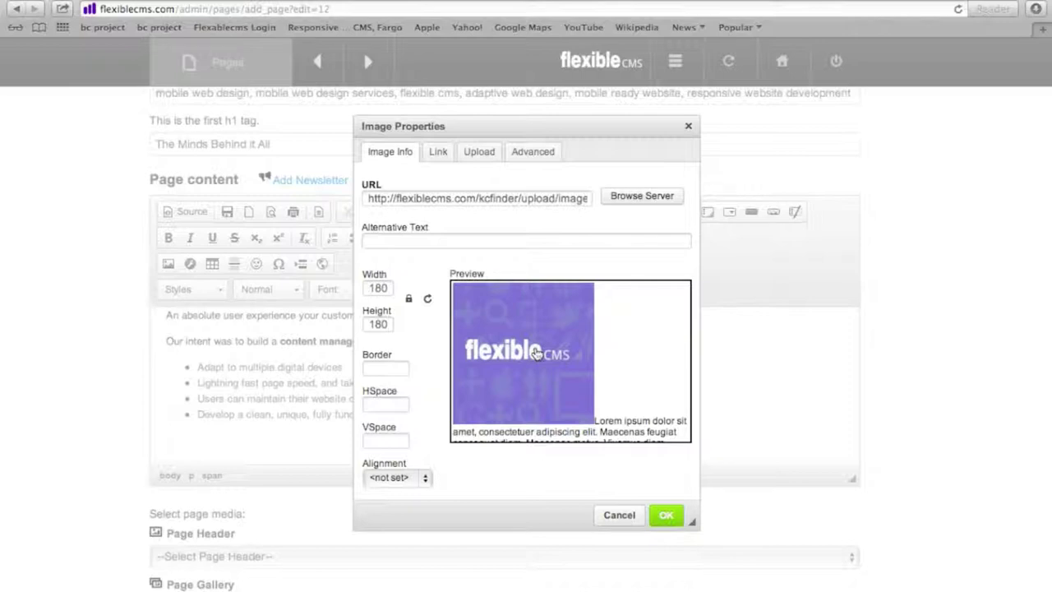
click(396, 239)
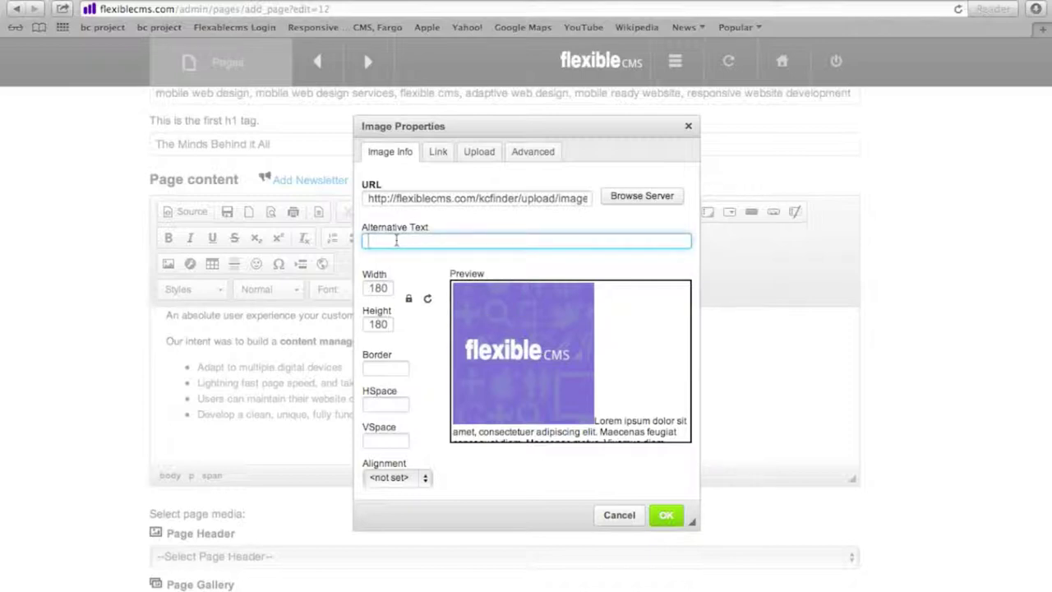
Enter 'Logo for Flexible CMS' as the alternative text and leave the Border field empty
text(Logo for Flexible CMS)
click(386, 366)
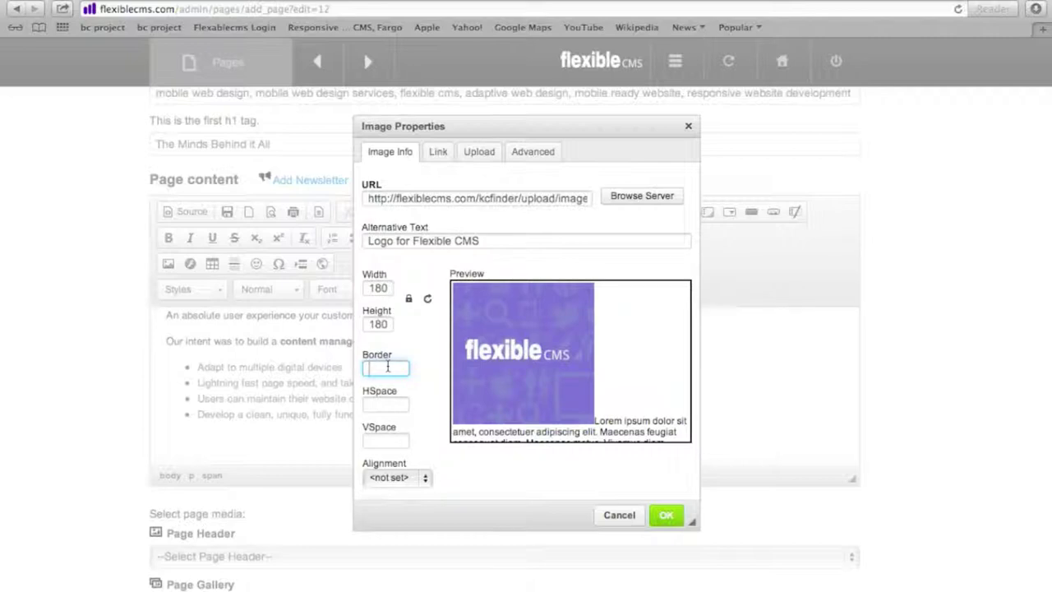
text(3)
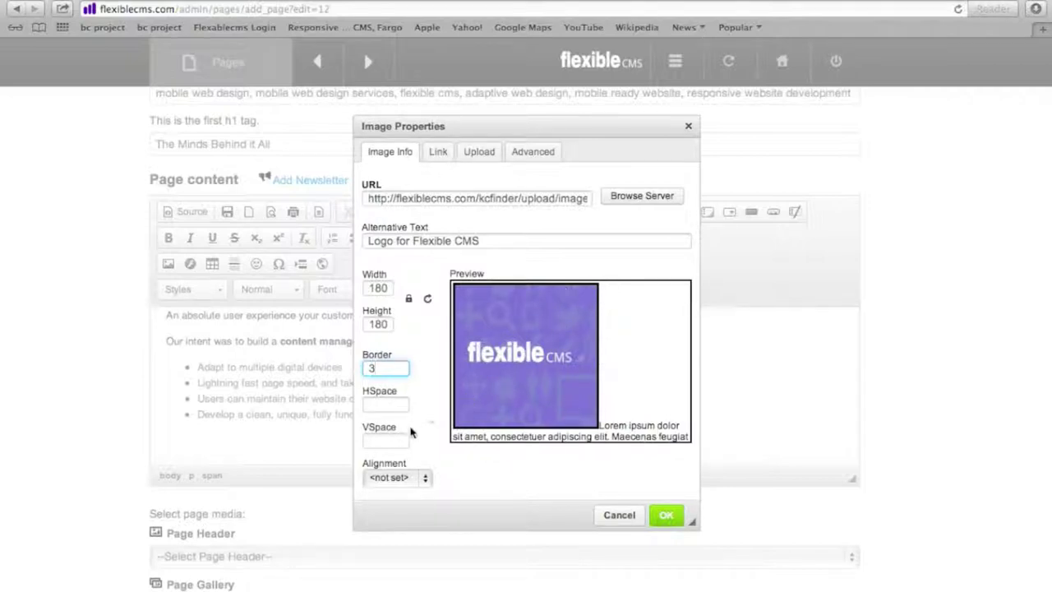
key(BackSpace)
click(395, 405)
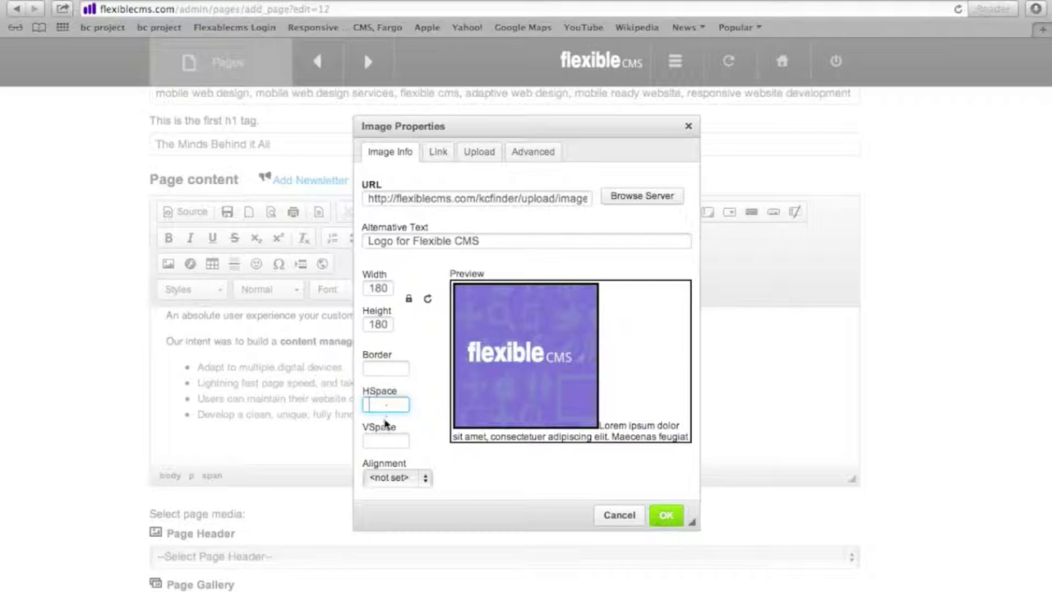
Set HSpace and VSpace to 2 and the image alignment to Left
text(2)
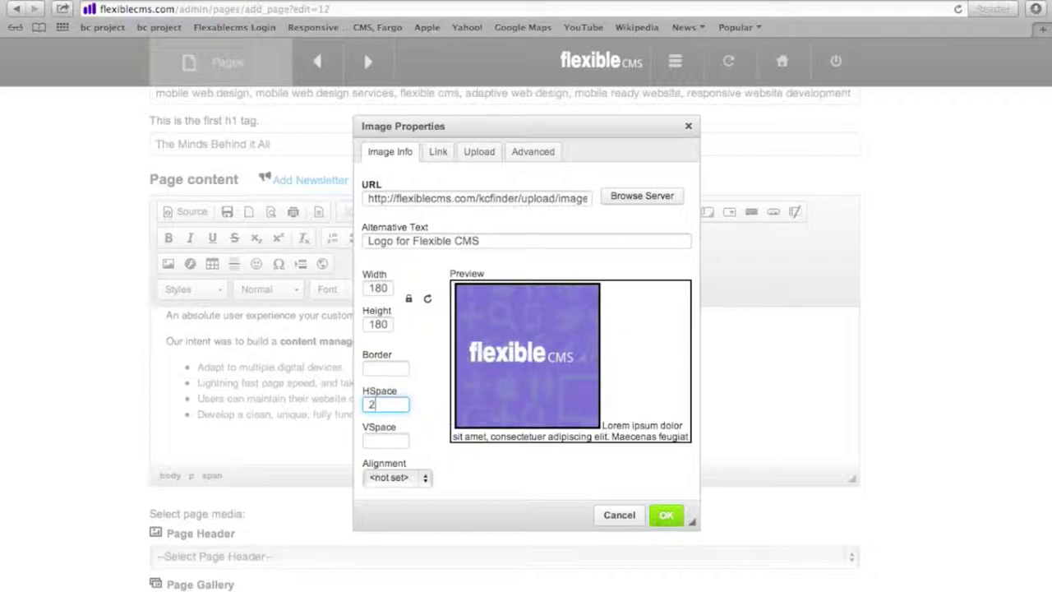
click(396, 442)
text(2)
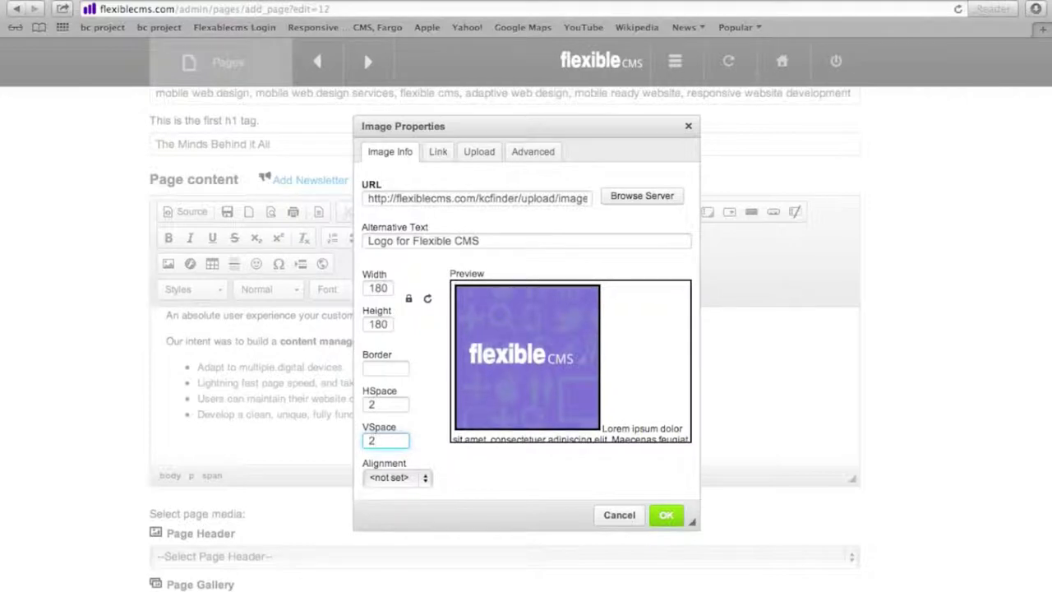
click(426, 481)
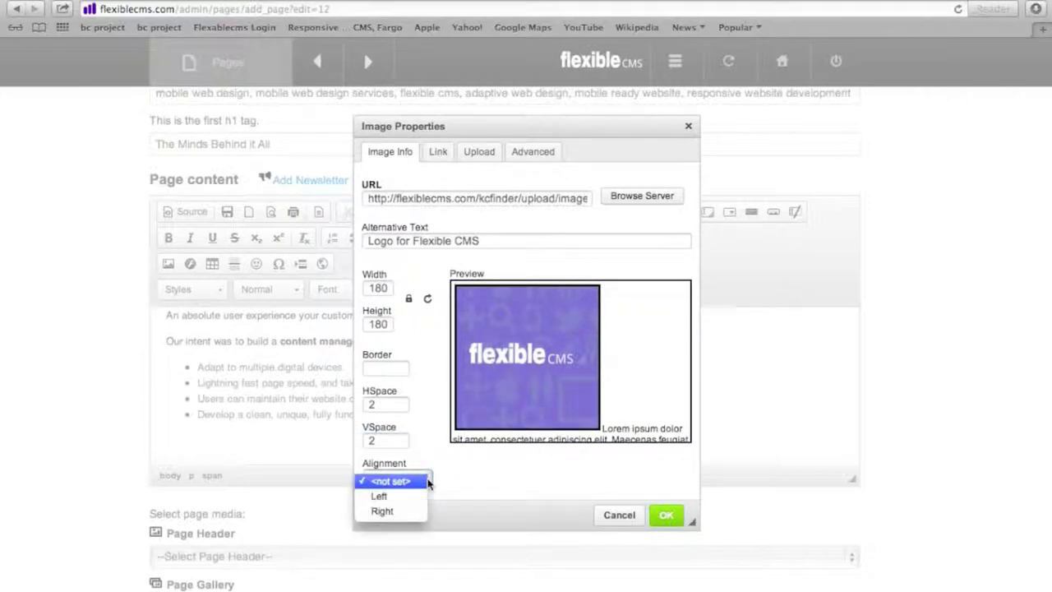
click(381, 497)
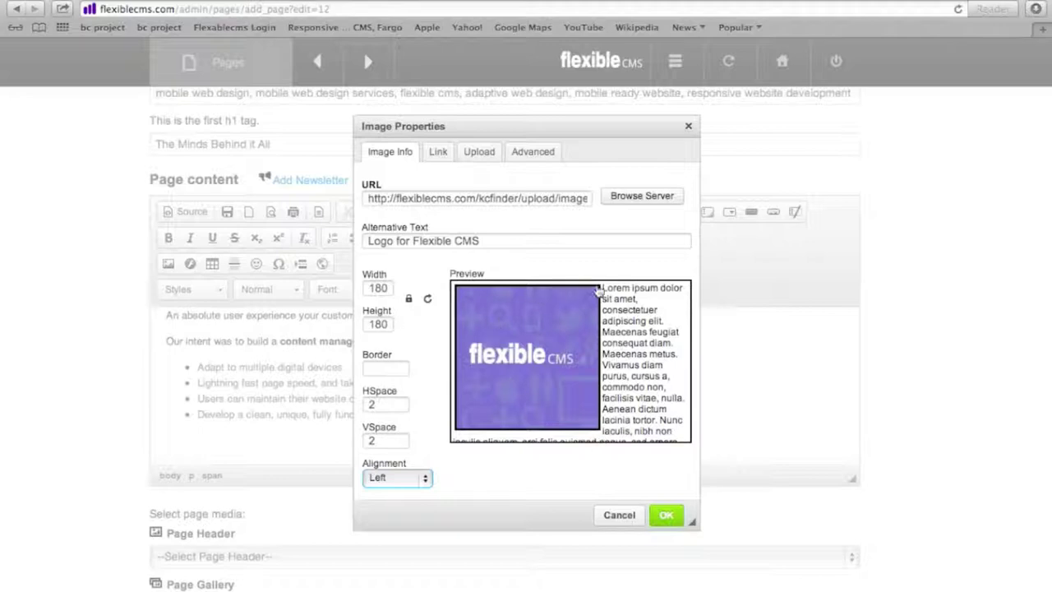
Insert the logo below the bullet list and enlarge the editor to show it
click(662, 518)
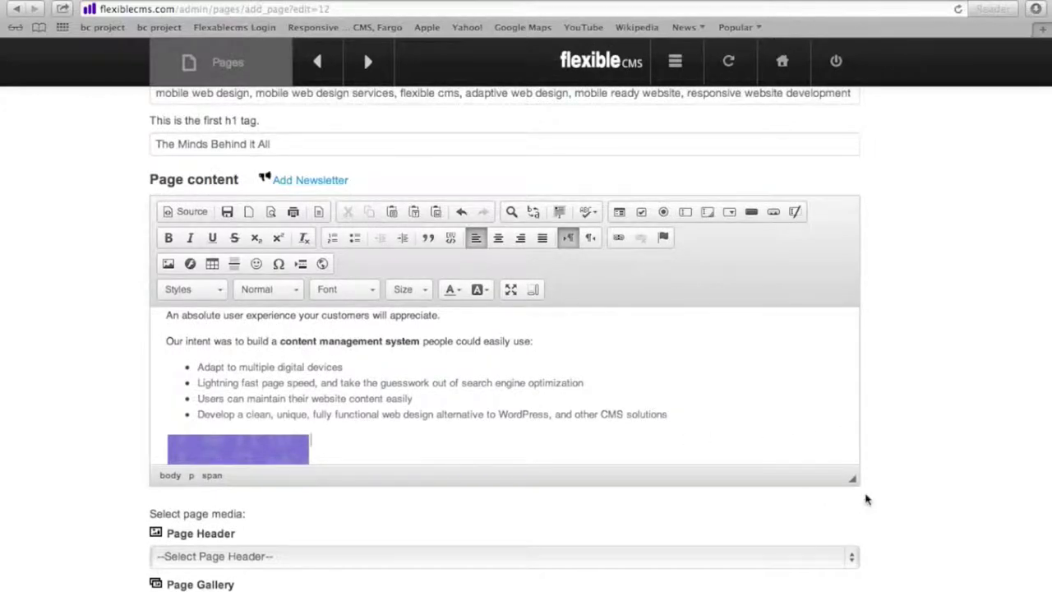
drag(856, 486, 866, 591)
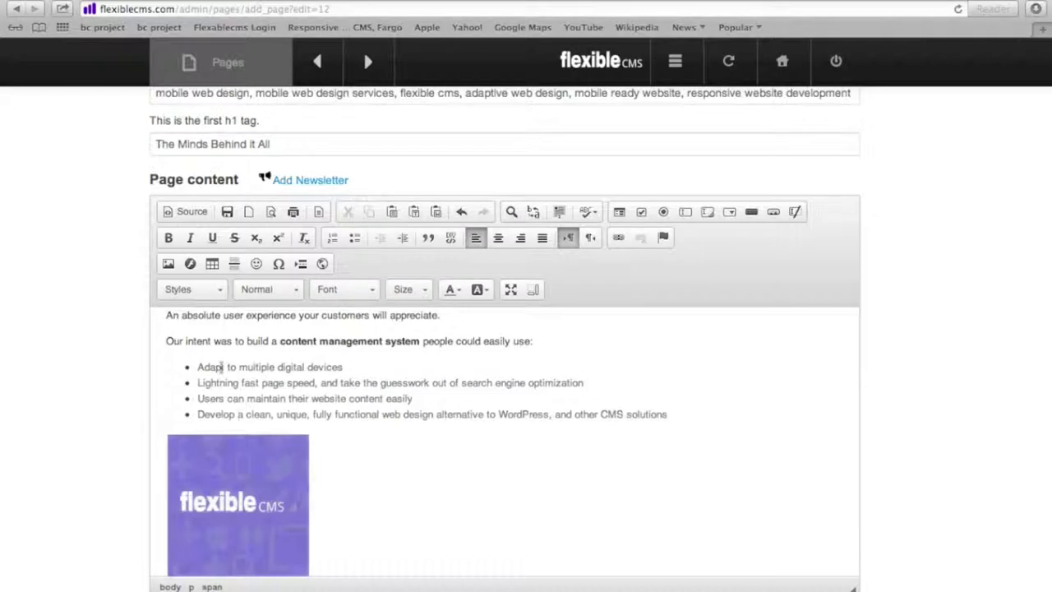
click(447, 479)
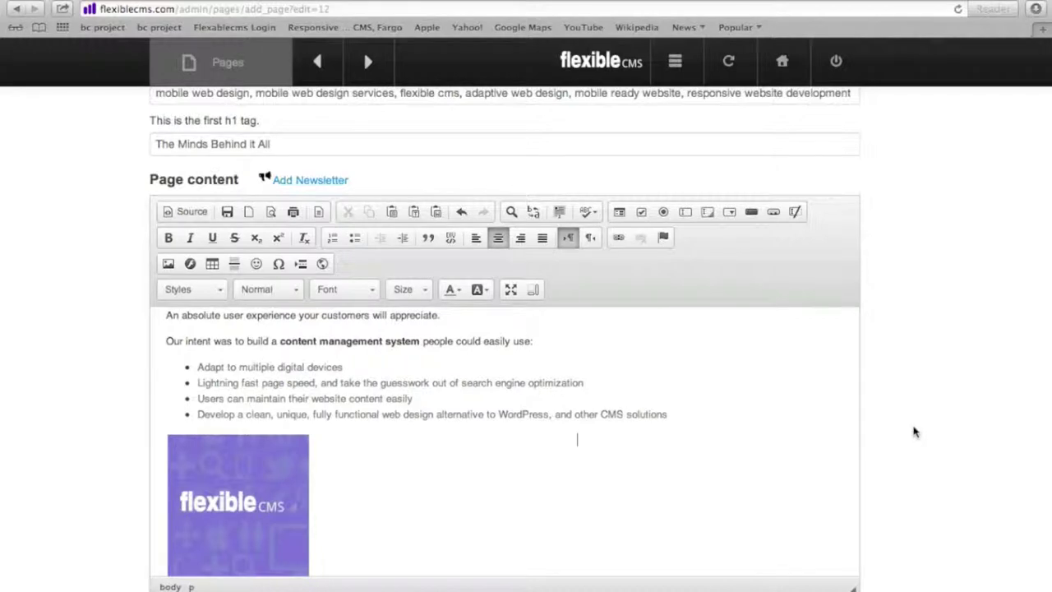
Save the Our Team page
scroll(914, 431, down, 2)
scroll(914, 431, up, 5)
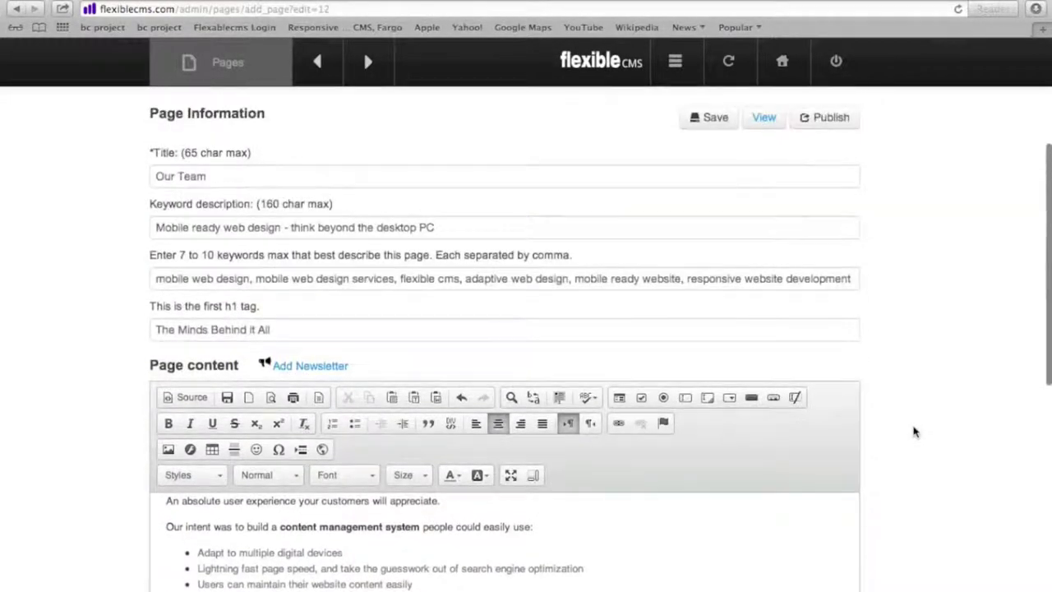
scroll(914, 432, up, 3)
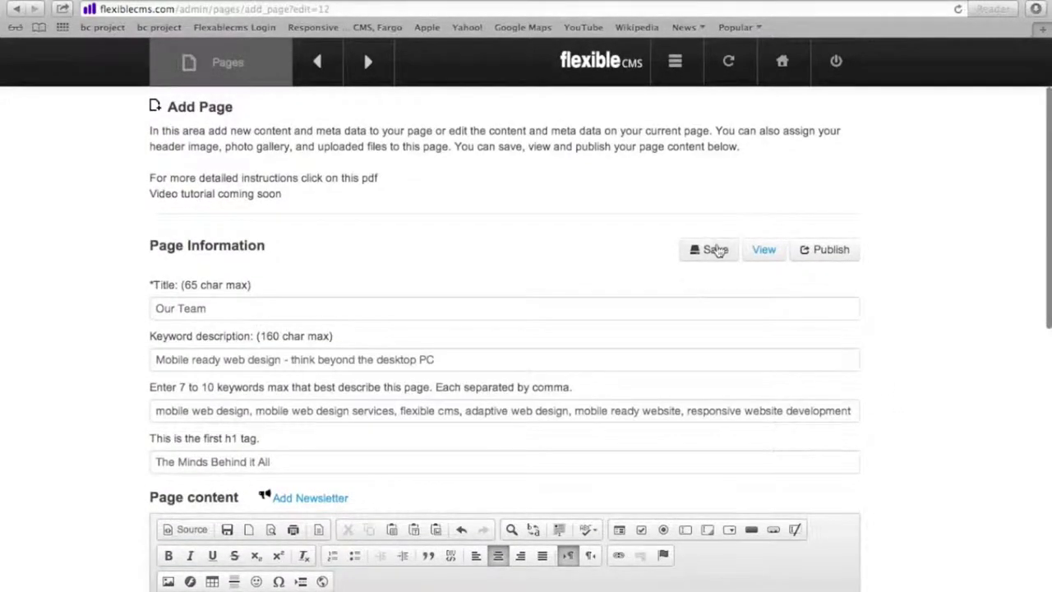
click(714, 249)
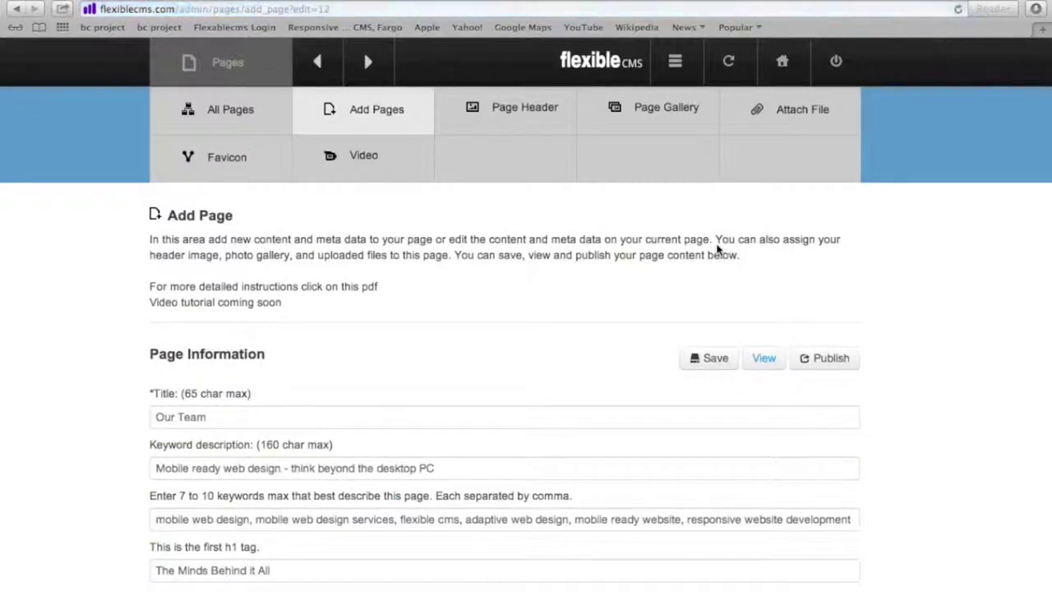
View the live Our Team page with the logo beneath the bullet list
click(763, 359)
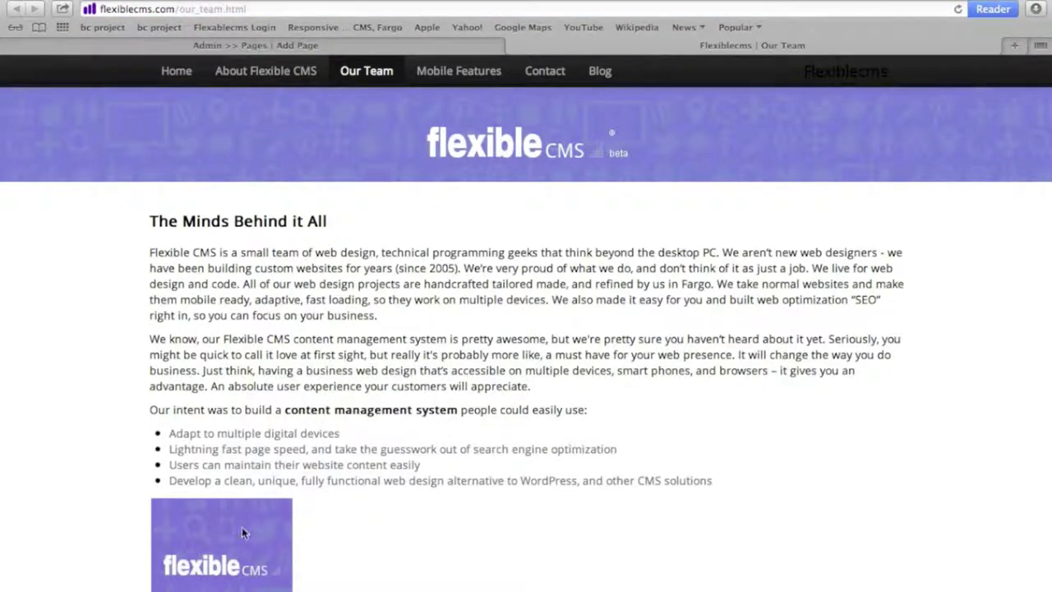
scroll(253, 544, up, 1)
scroll(255, 548, down, 3)
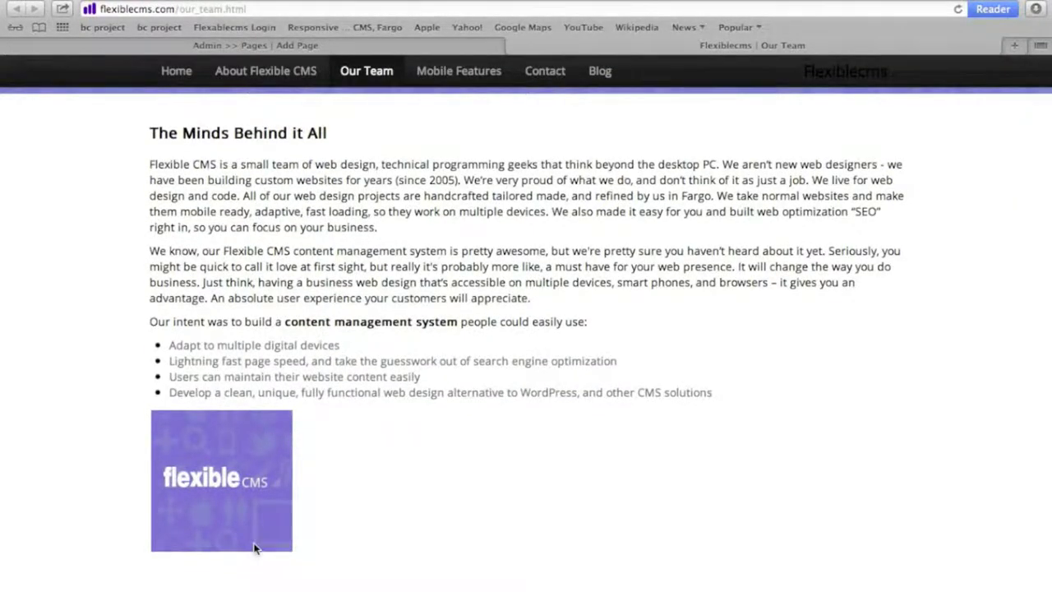
scroll(254, 548, up, 3)
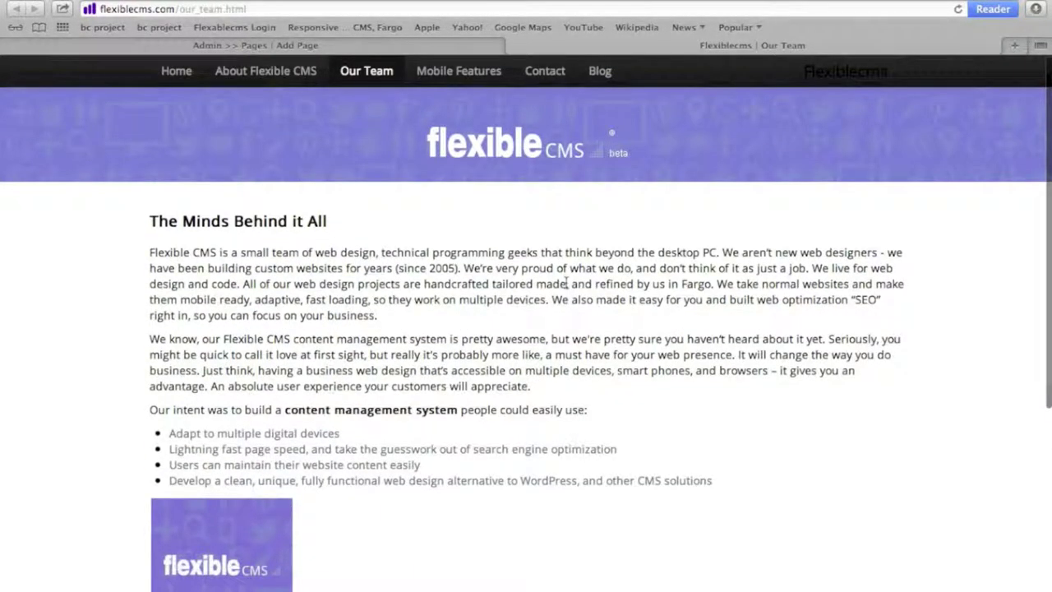
Switch back to the 'Admin >> Pages | Add Page' tab
click(383, 48)
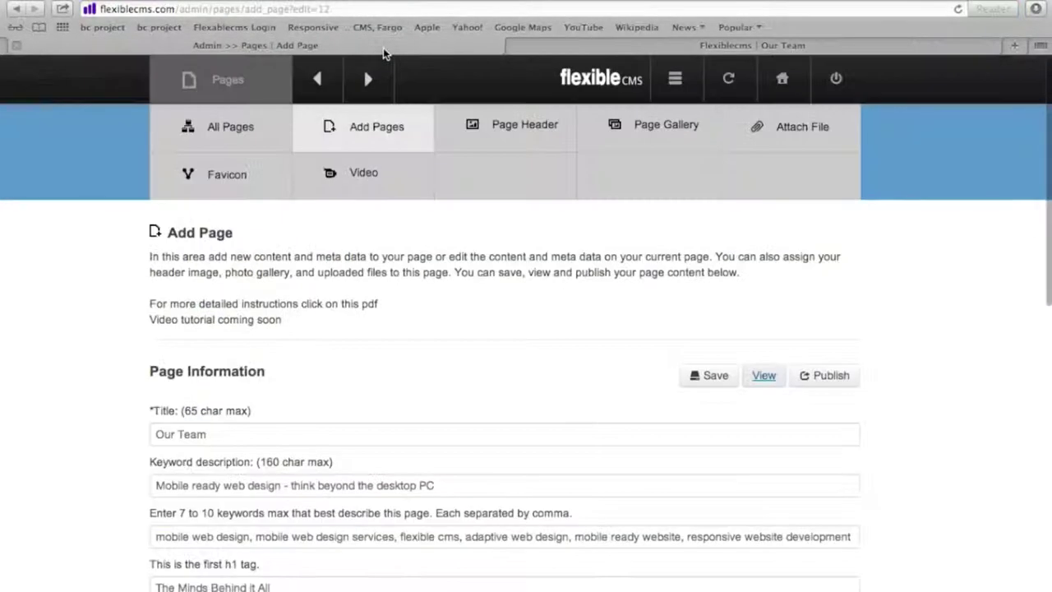